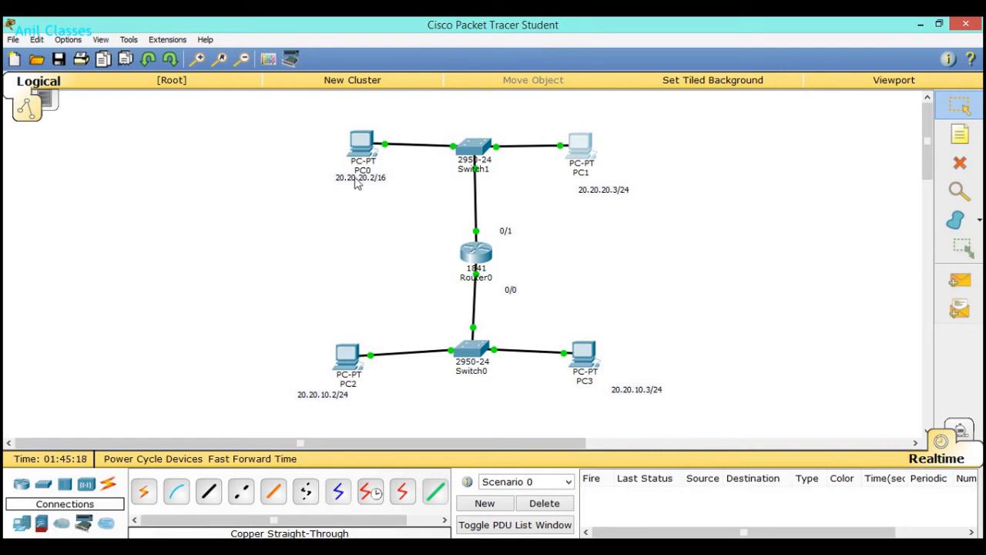
Review the IP configuration of PC0 and of PC1, closing each device window after checking it
left_click(362, 146)
left_click(330, 184)
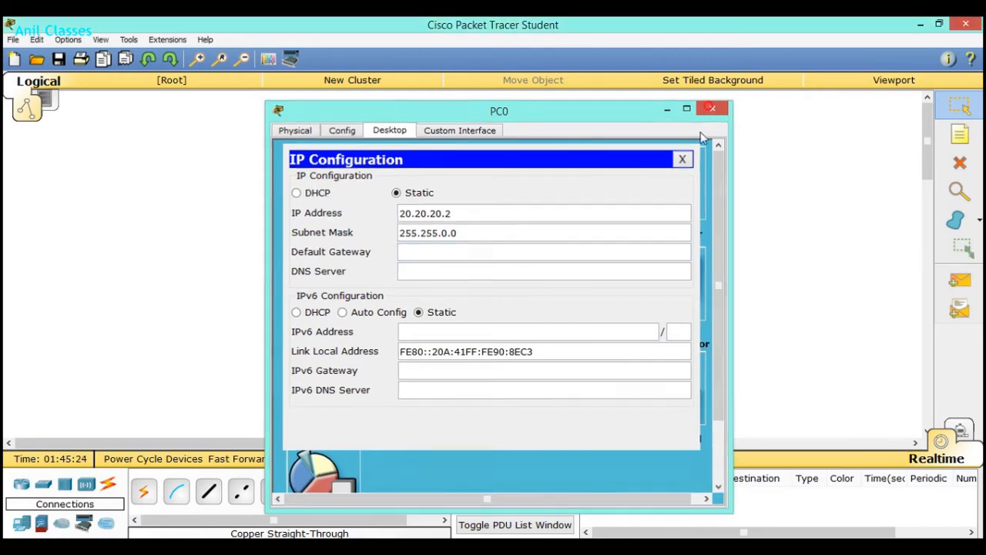
left_click(712, 108)
left_click(583, 147)
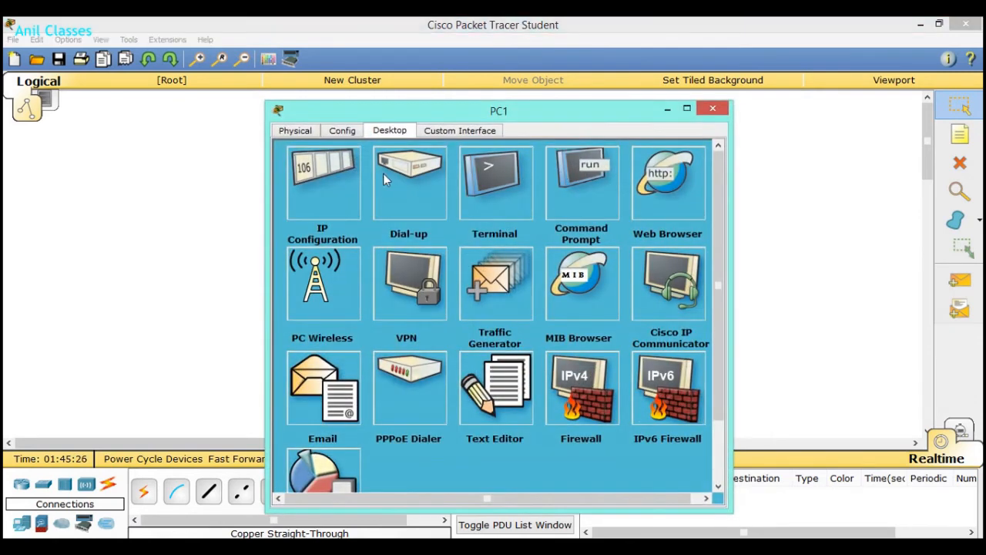
left_click(331, 183)
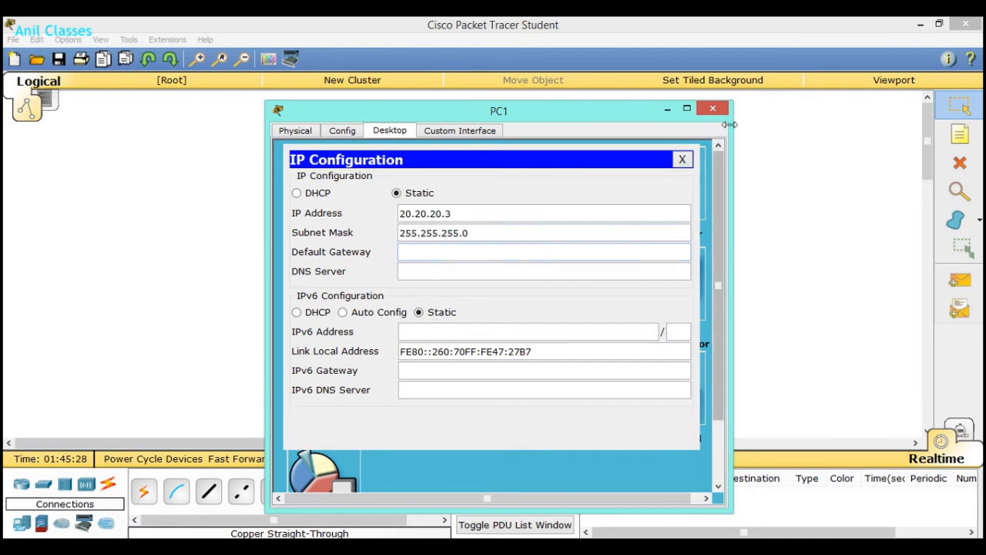
left_click(712, 109)
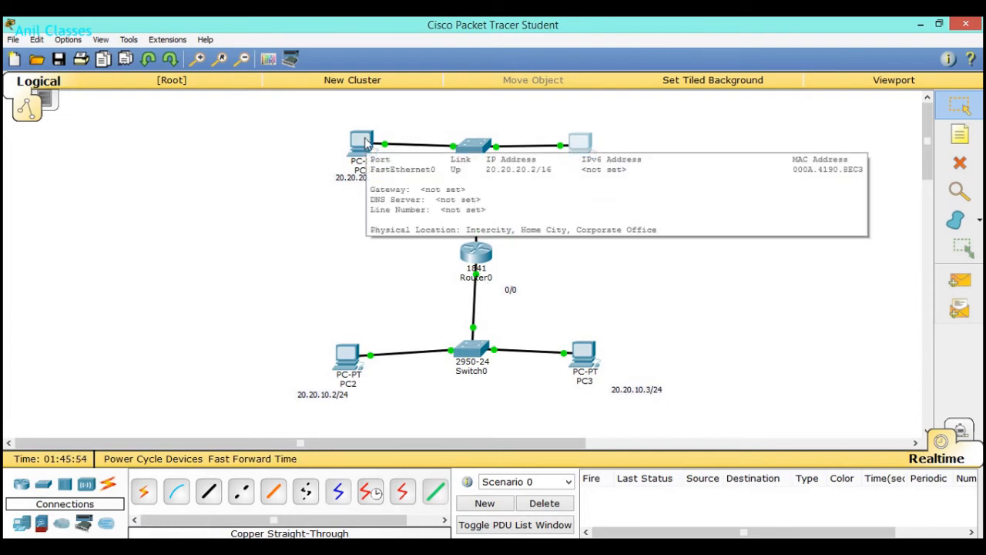
Ping 20.20.10.3 from PC0's Command Prompt, with the device window moved aside so the topology can be seen
left_click(365, 138)
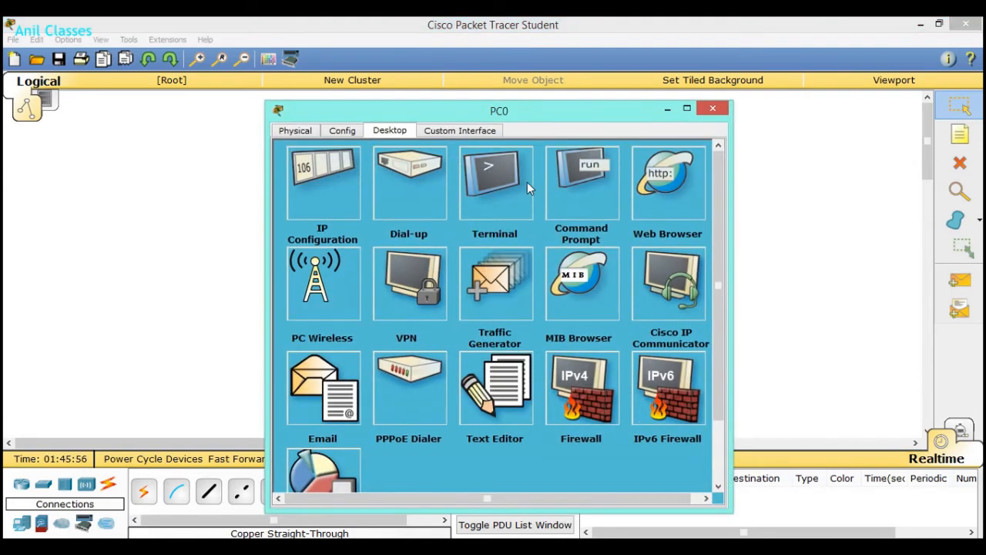
left_click(588, 190)
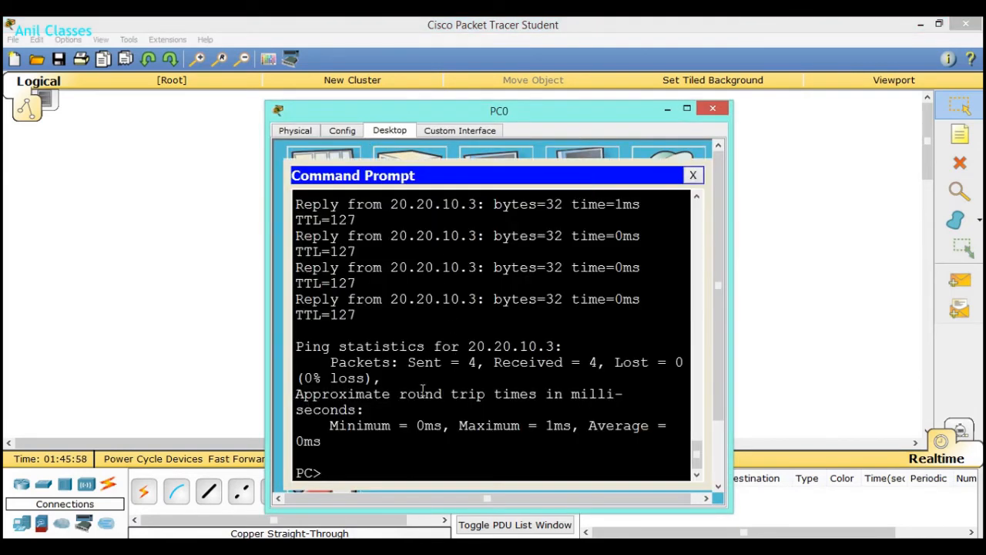
key("Up")
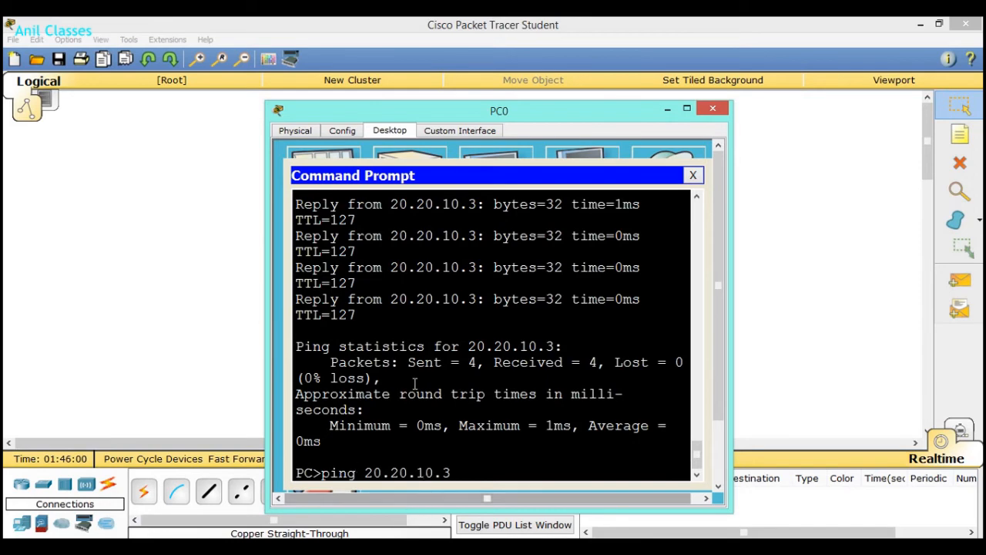
left_click_drag(450, 115, 688, 43)
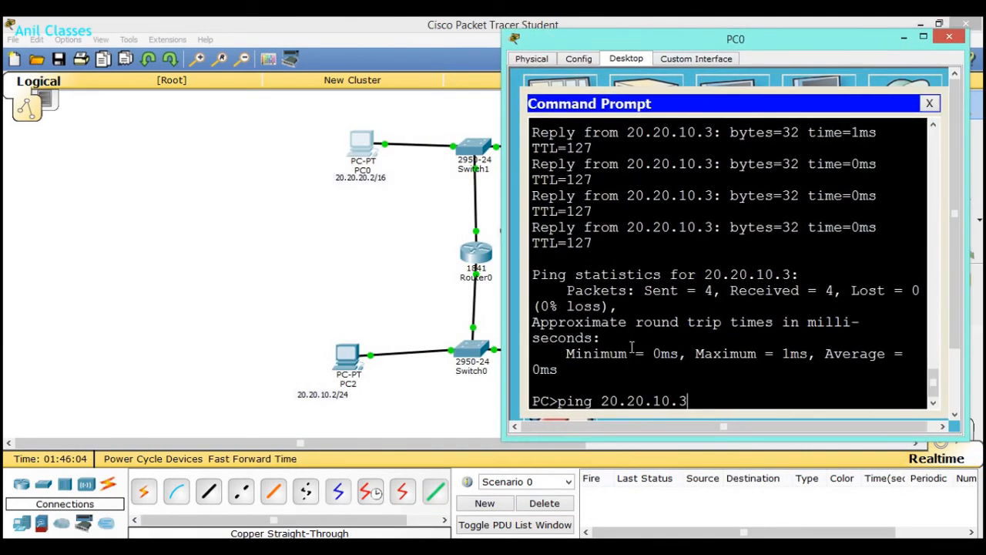
key("Return")
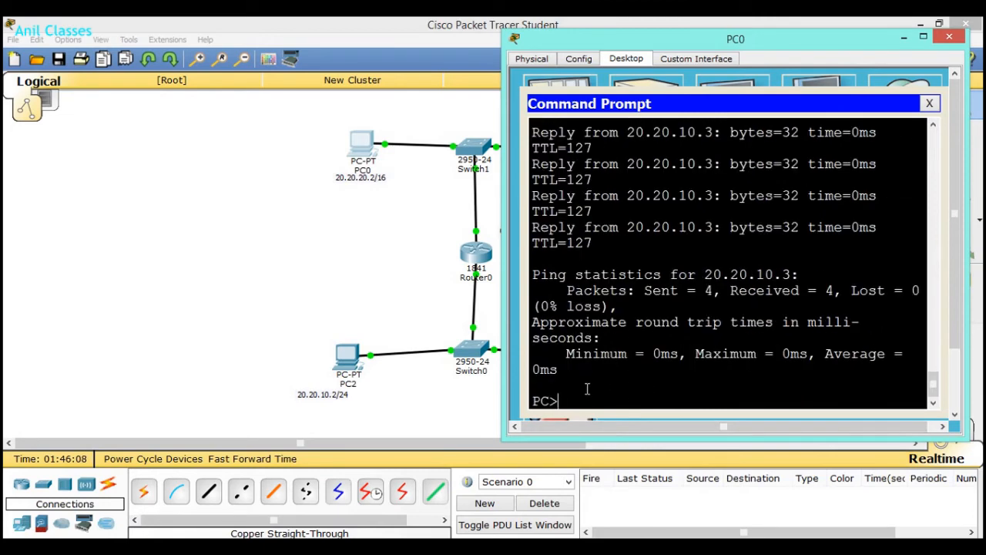
Close PC0's Command Prompt, check its IP configuration for a default gateway, and close the device window
left_click(348, 268)
left_click(364, 146)
left_click(929, 103)
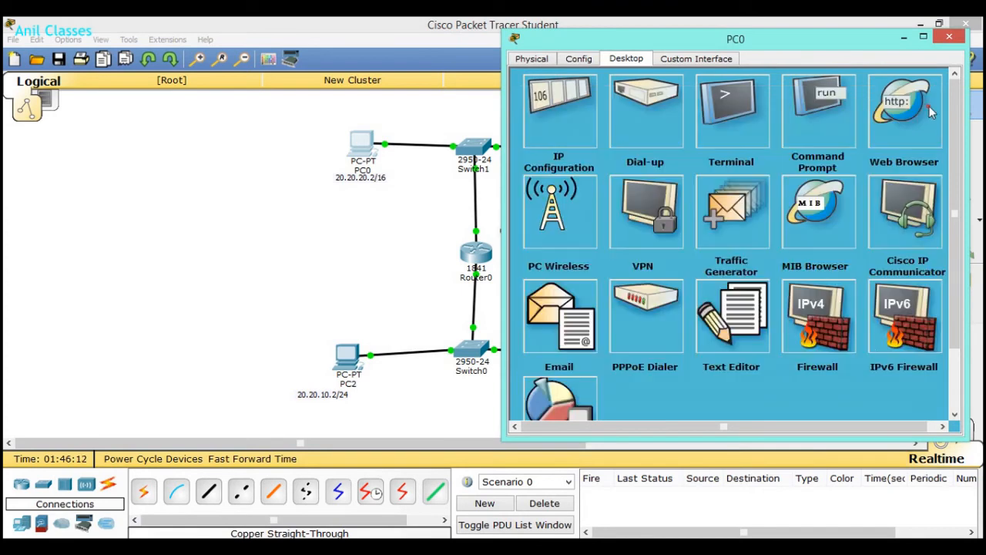
left_click(532, 111)
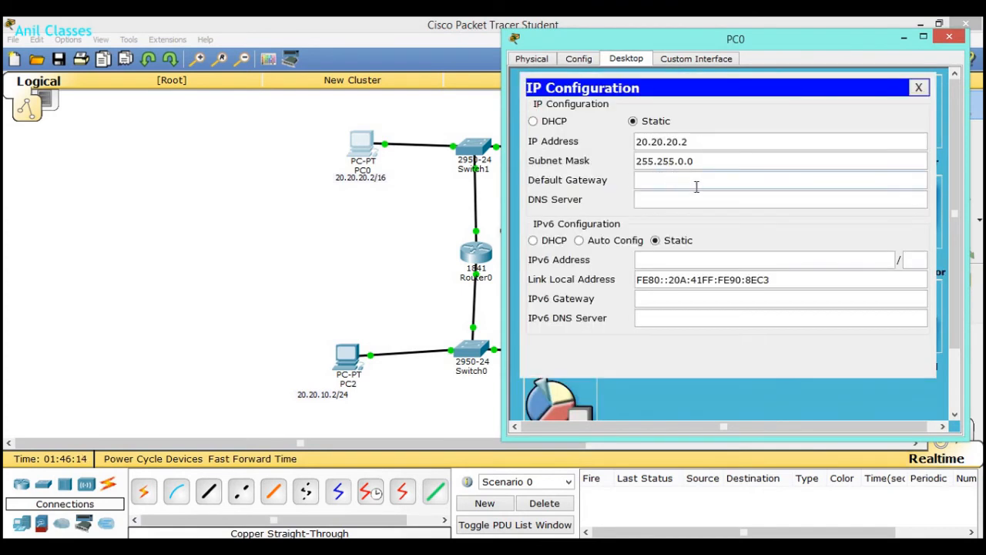
left_click(949, 37)
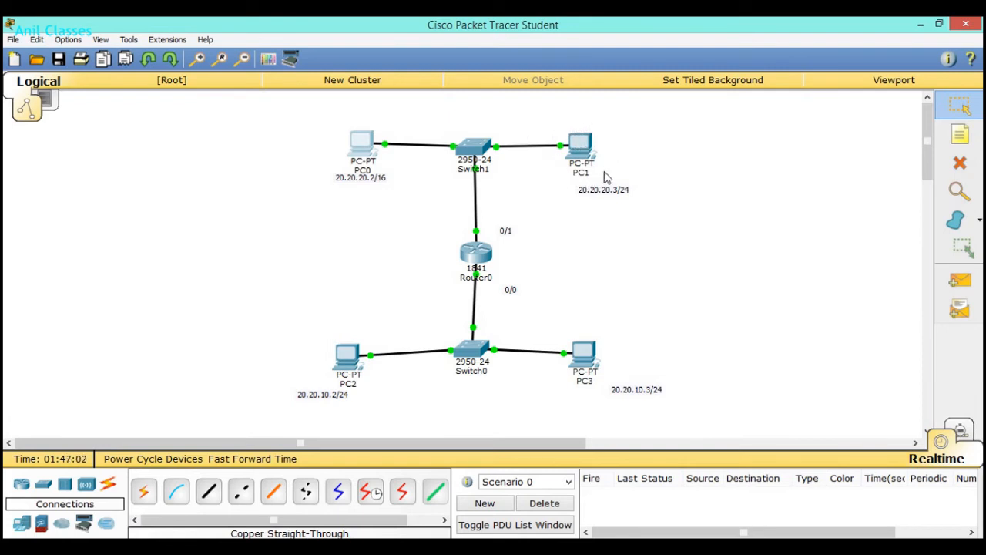
Ping 20.20.10.3 from PC1's Command Prompt and return to the topology
mouse_move(586, 146)
left_click(583, 146)
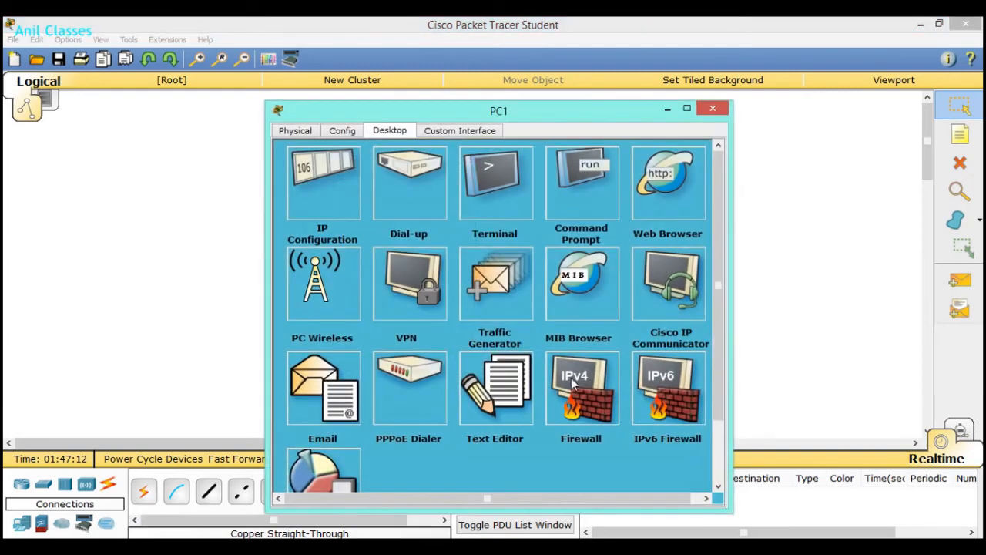
left_click(582, 184)
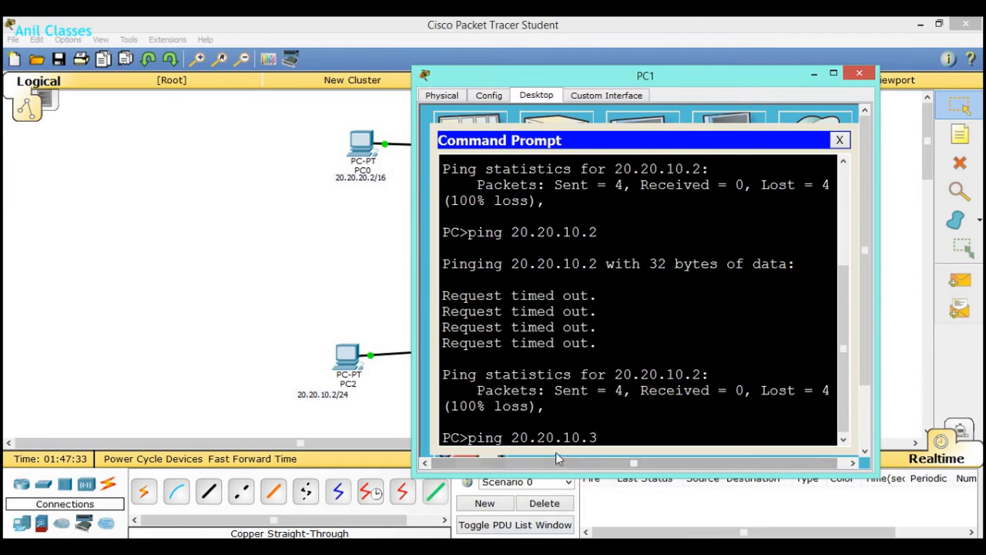
key("Return")
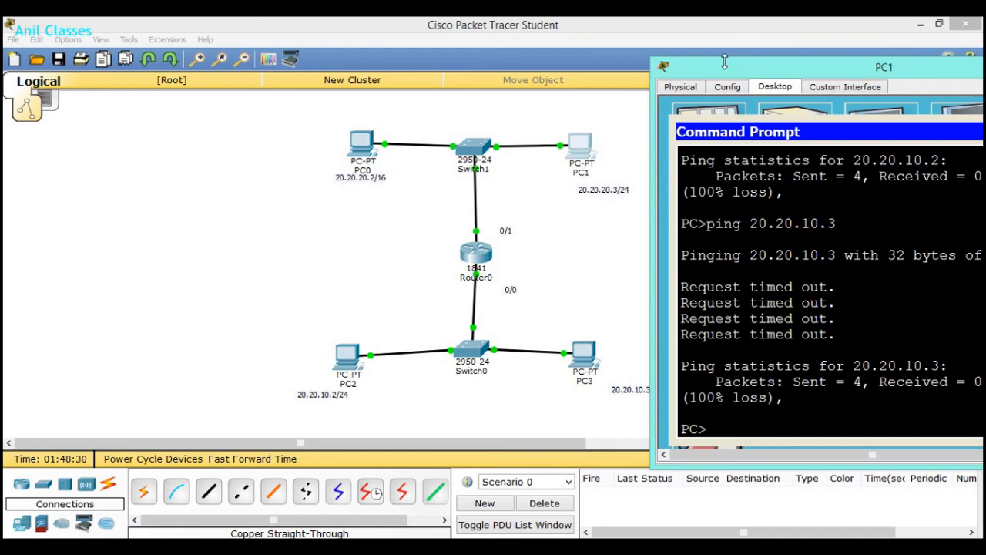
left_click_drag(720, 68, 629, 44)
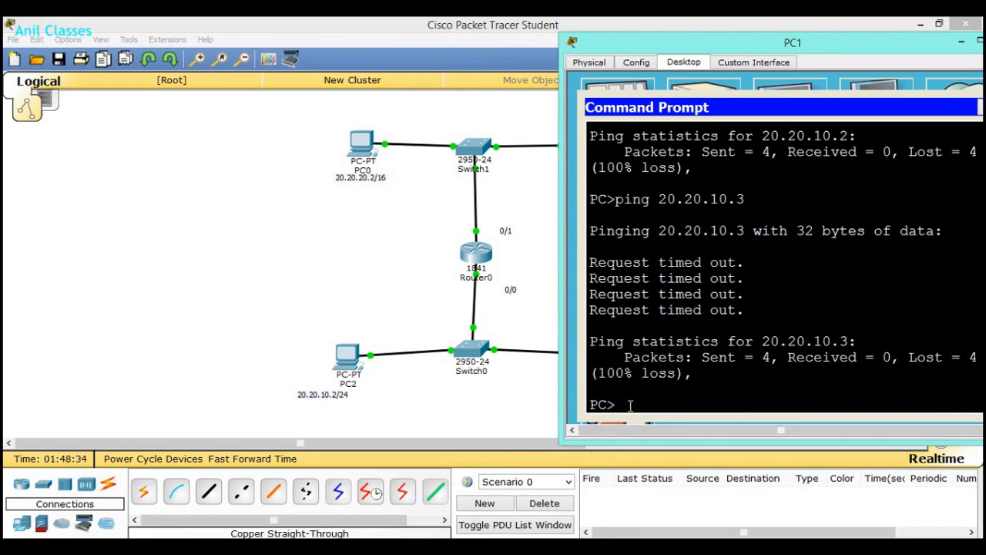
left_click(416, 394)
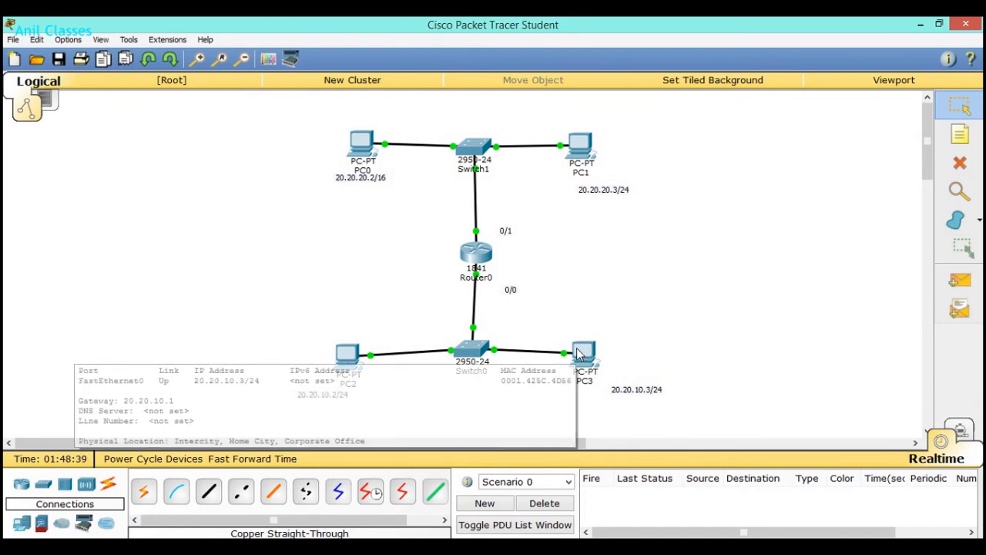
Check PC2's IP configuration and default gateway, then examine the port summaries of PC2 and PC0 on the topology
left_click(345, 375)
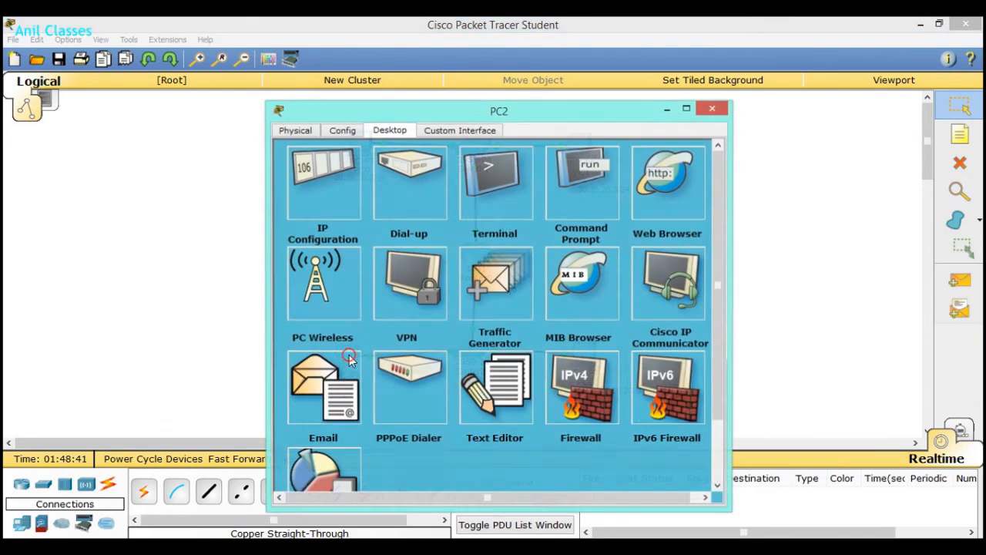
left_click(307, 198)
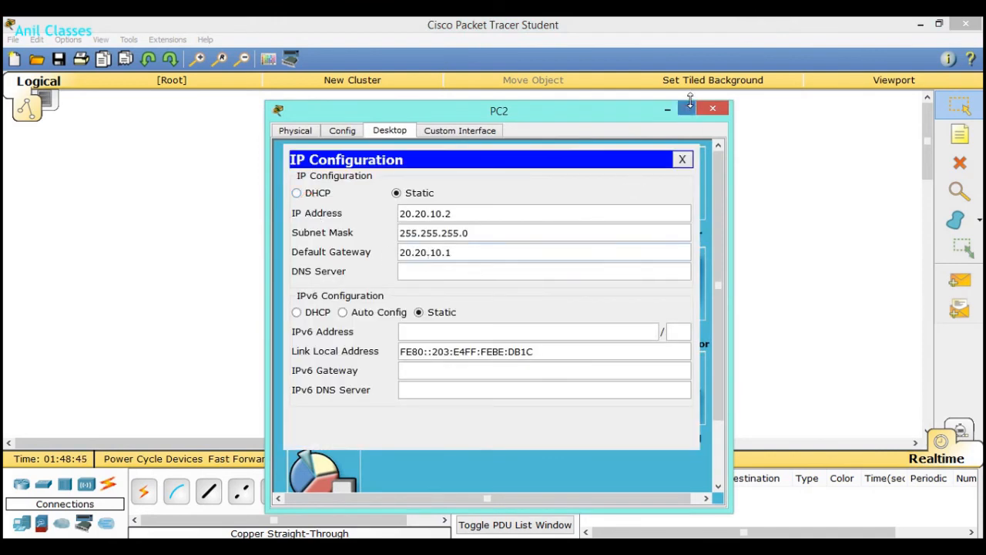
left_click(714, 109)
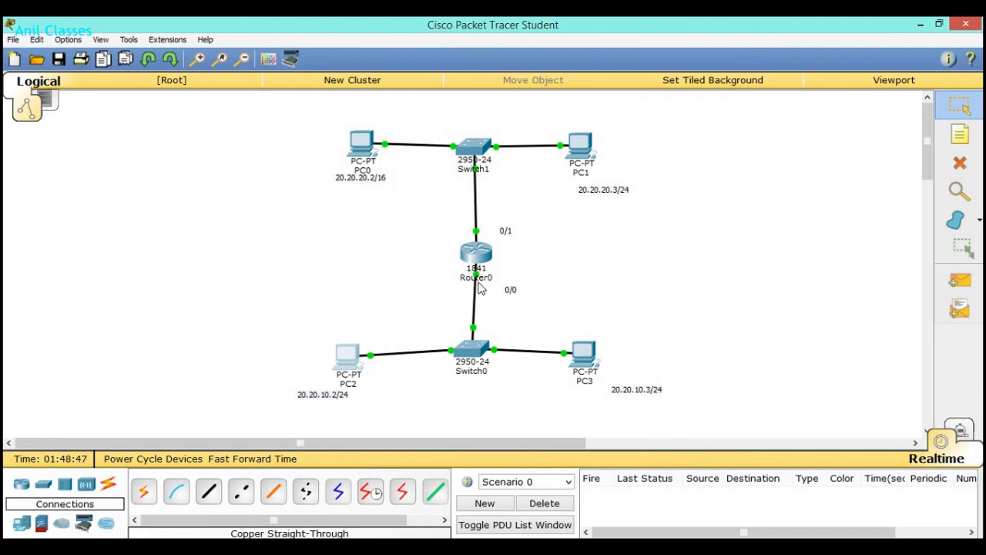
mouse_move(363, 361)
mouse_move(369, 148)
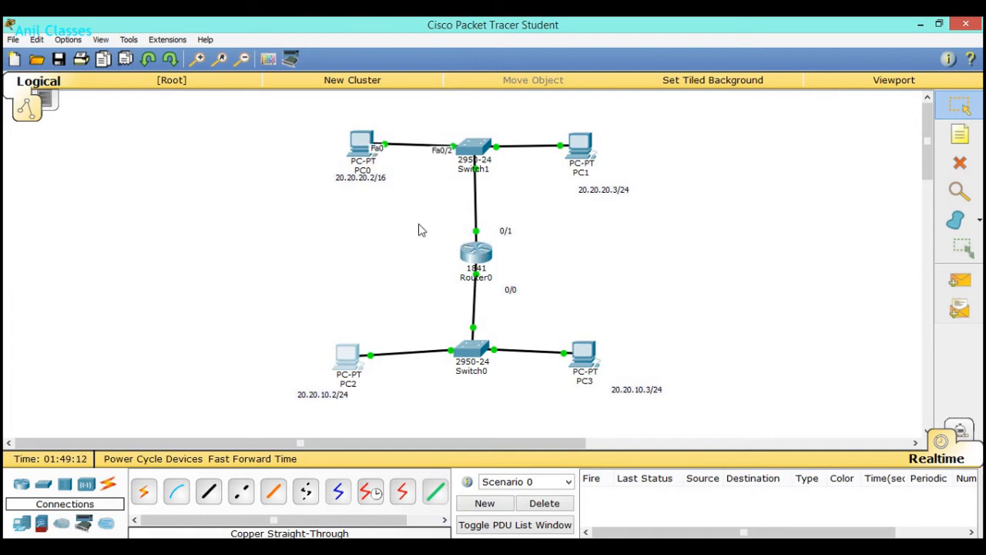
Start a console session on Router0 and display its interface details with the sh int command
left_click(476, 256)
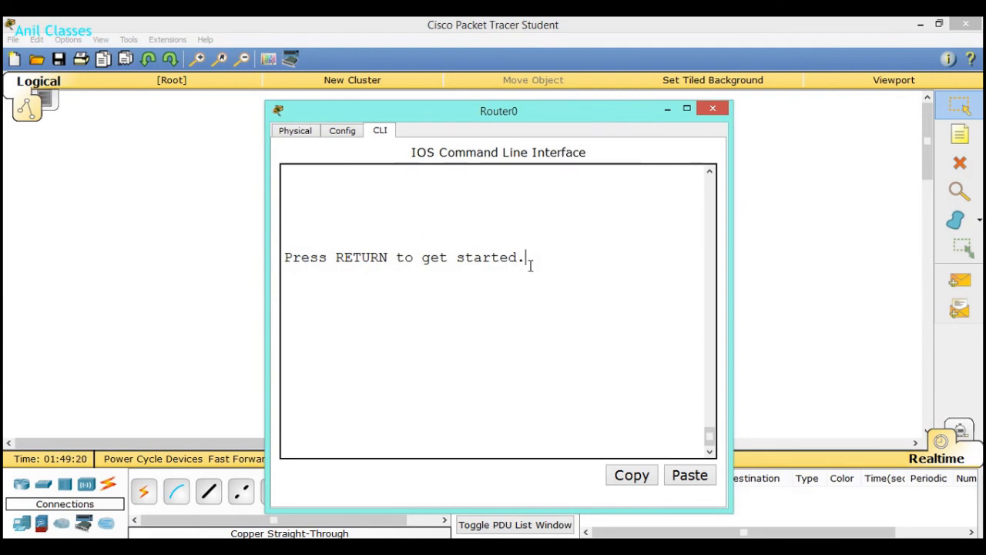
key("Return")
key("Return")
key("Return")
type("s")
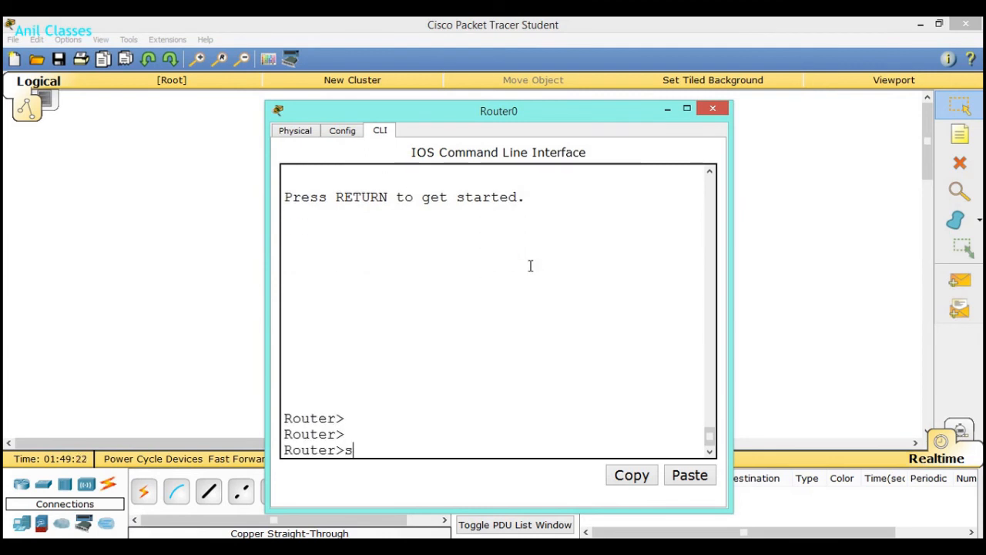
type("h int")
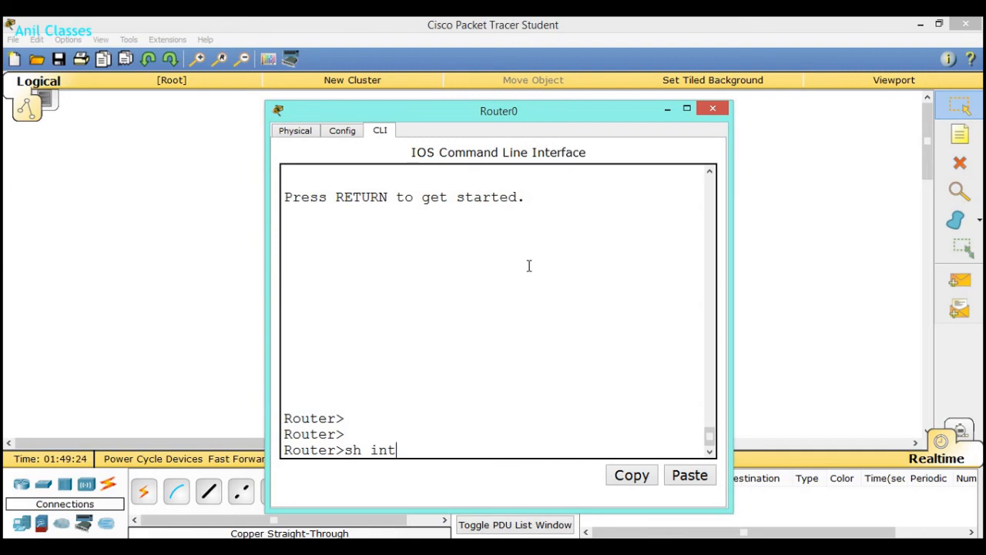
key("Return")
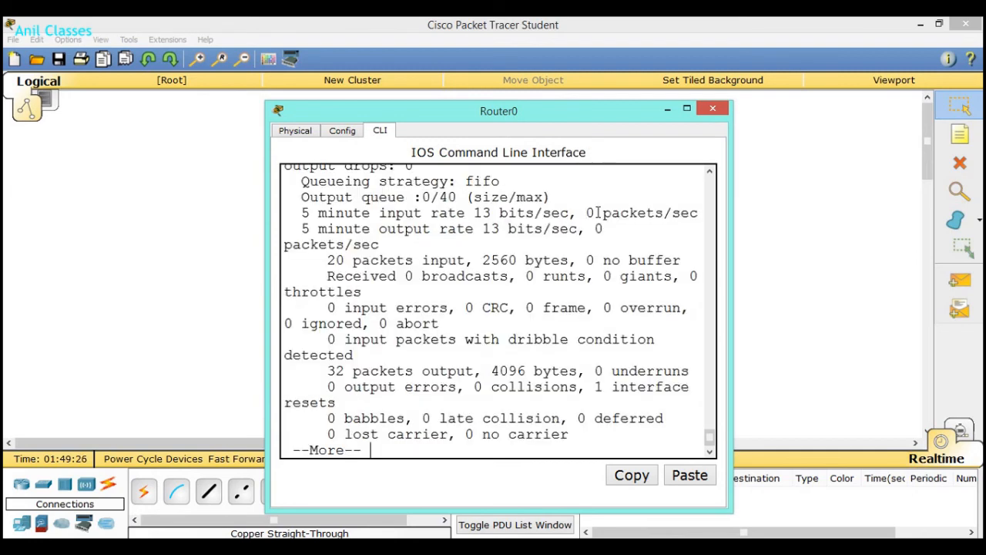
Widen the Router0 window and highlight the hardware address of FastEthernet0/0 in the interface output
left_click_drag(733, 306, 846, 303)
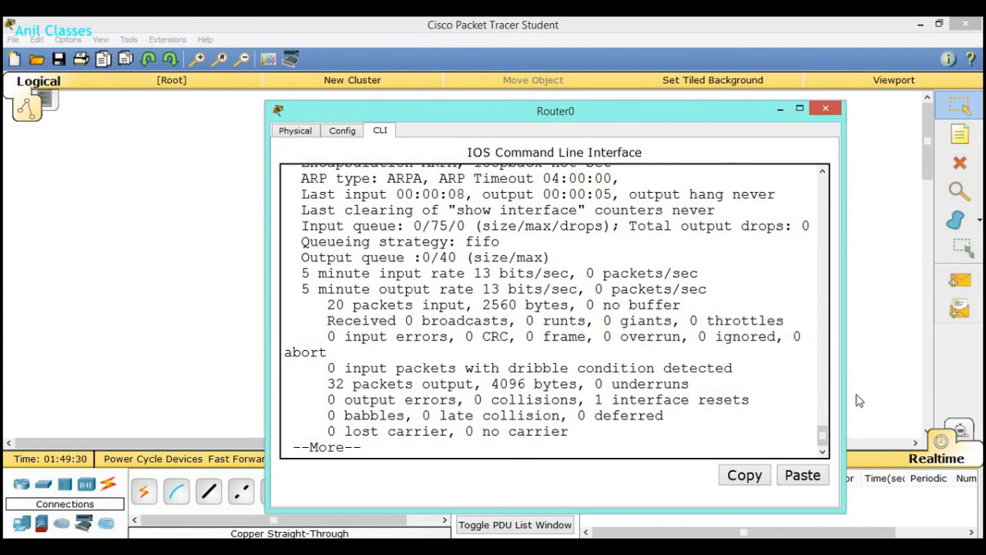
scroll(825, 420, "up", 4)
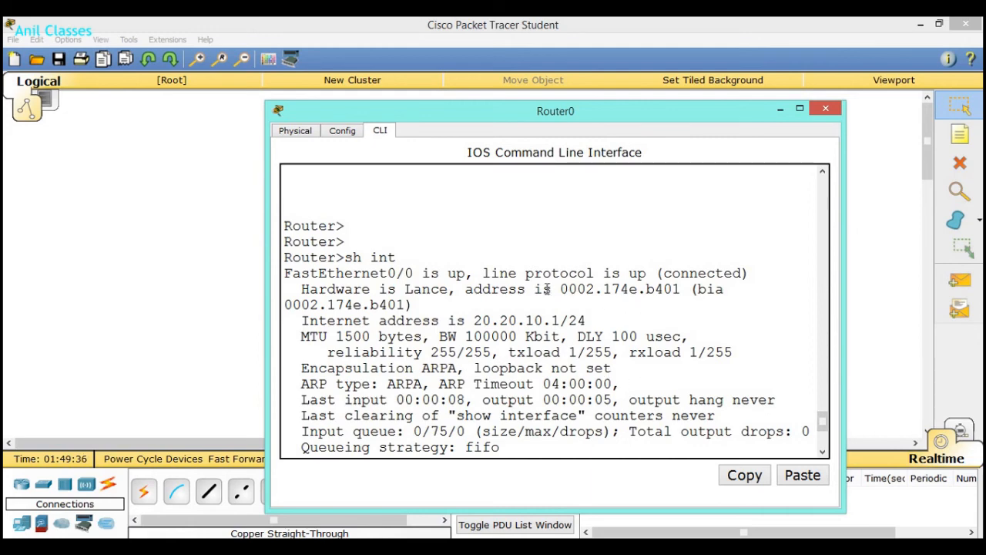
left_click_drag(561, 289, 681, 291)
Page the interface output on to FastEthernet0/1, highlight its hardware address, and close the Router0 window
left_click(825, 453)
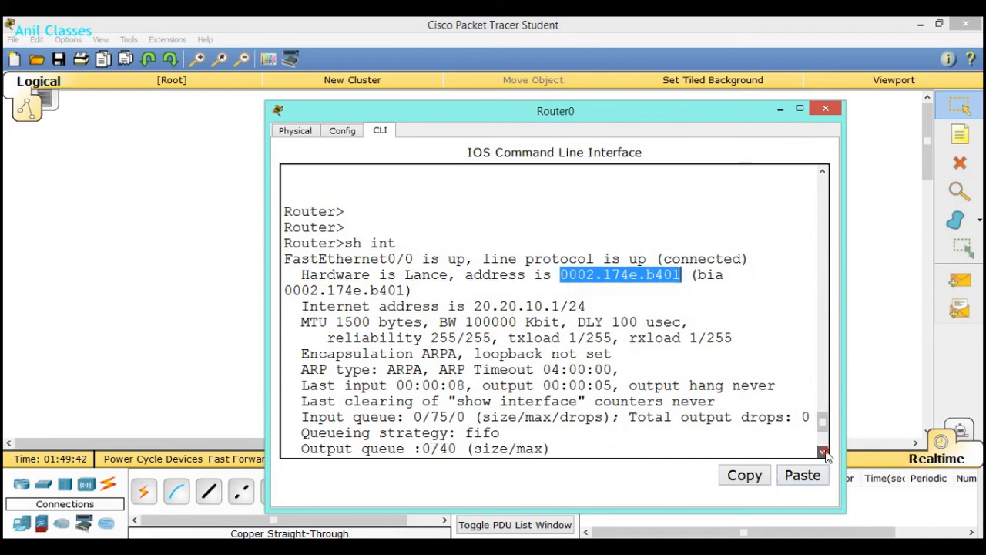
left_click(824, 453)
left_click(824, 453)
left_click(824, 453)
left_click(824, 453)
left_click(824, 453)
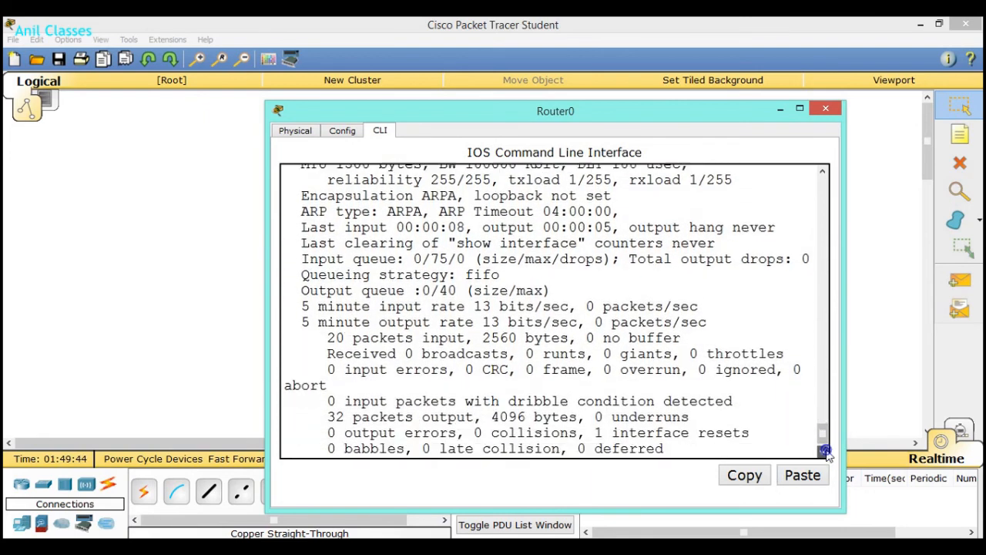
left_click(824, 453)
left_click(824, 453)
left_click(825, 453)
key("Return")
key("Return")
key("Return")
key("Return")
key("Return")
key("Return")
key("Return")
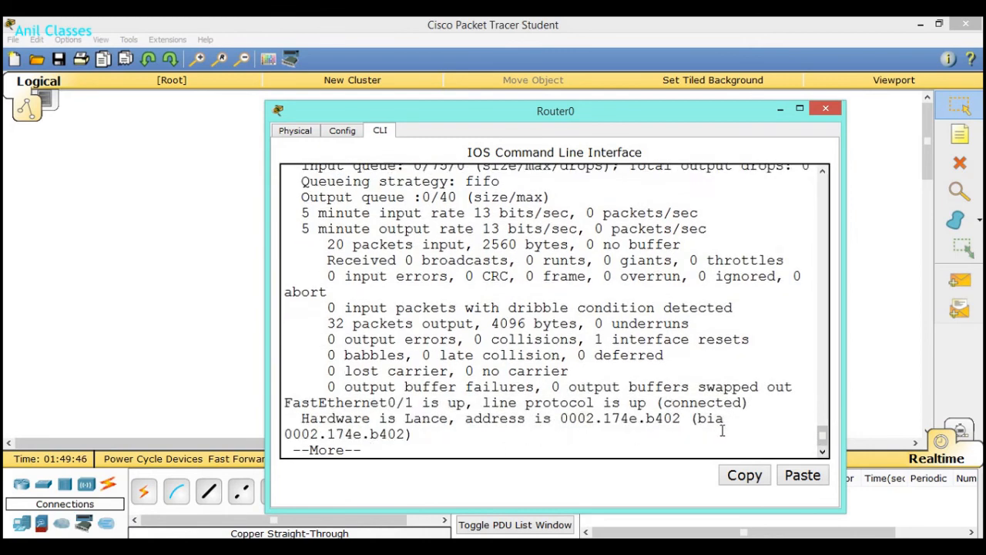
key("Return")
key("Return")
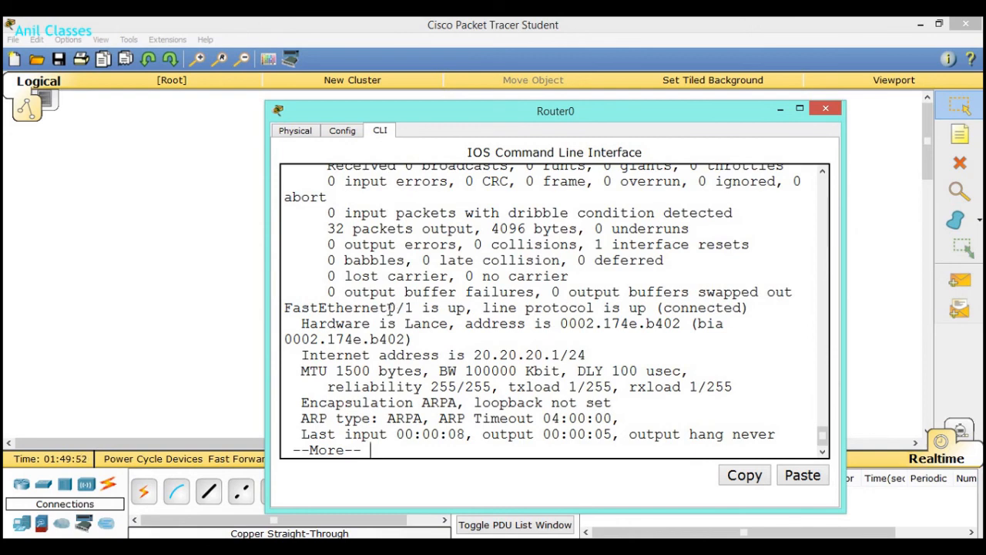
left_click_drag(389, 307, 416, 308)
left_click_drag(561, 324, 681, 324)
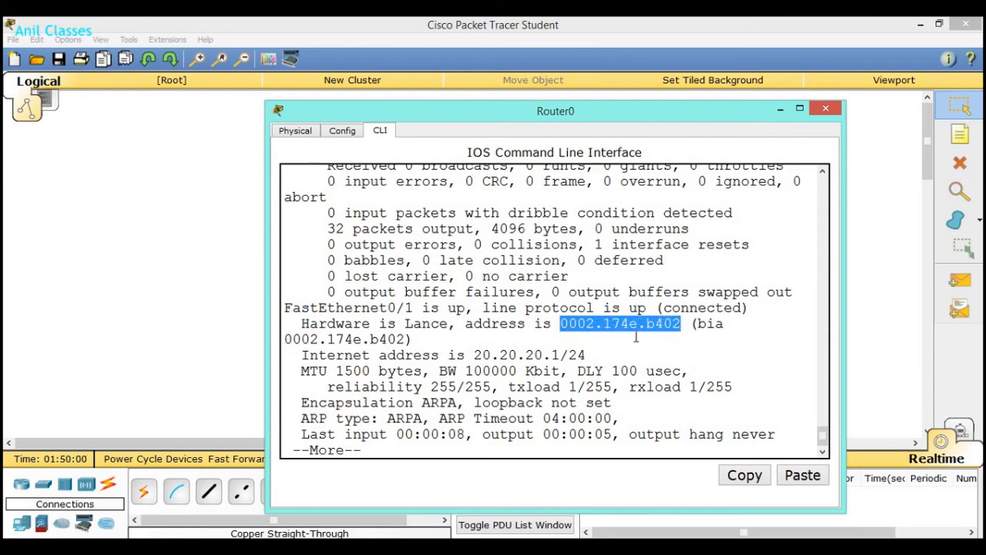
left_click(825, 109)
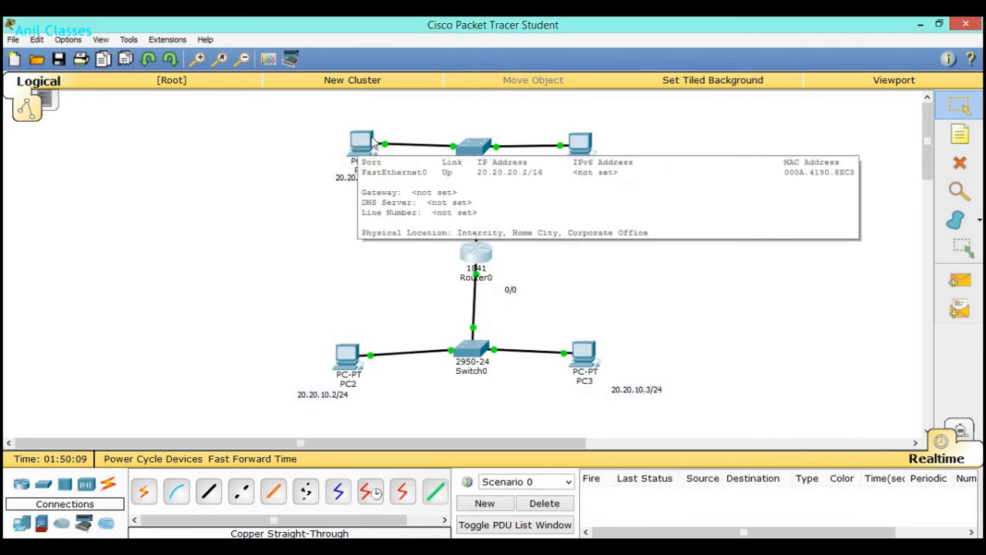
Display PC0's ARP table with the arp -a command in its Command Prompt
mouse_move(371, 161)
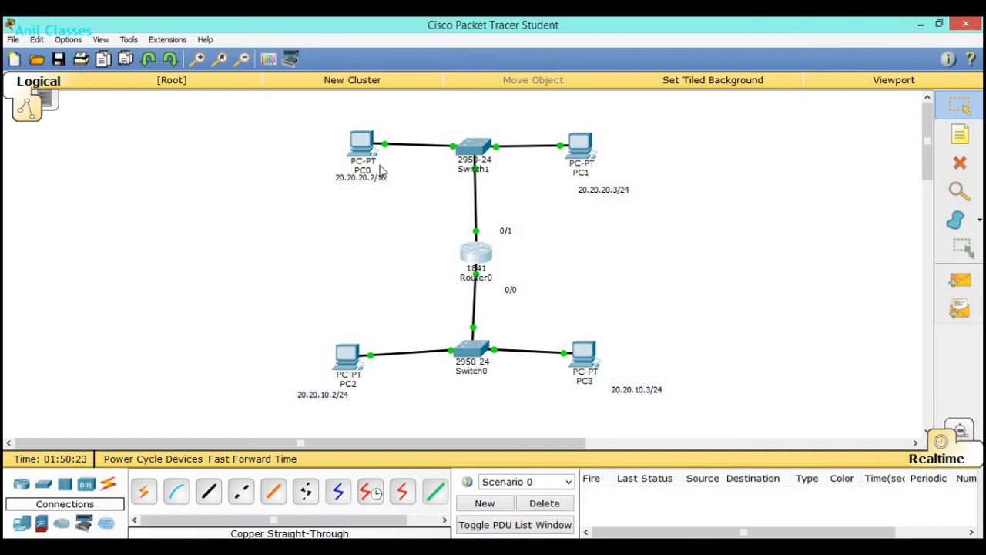
left_click(351, 136)
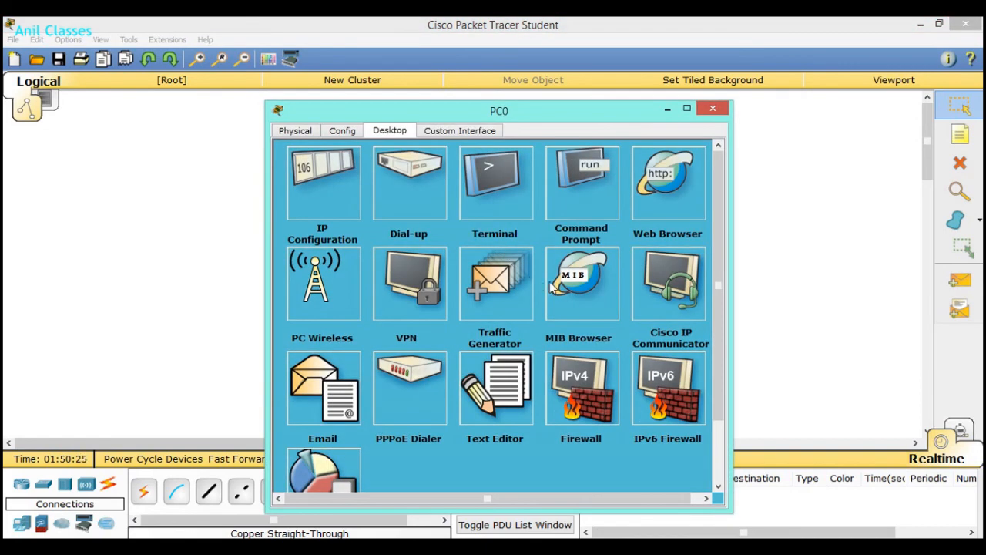
left_click(584, 192)
key("Up")
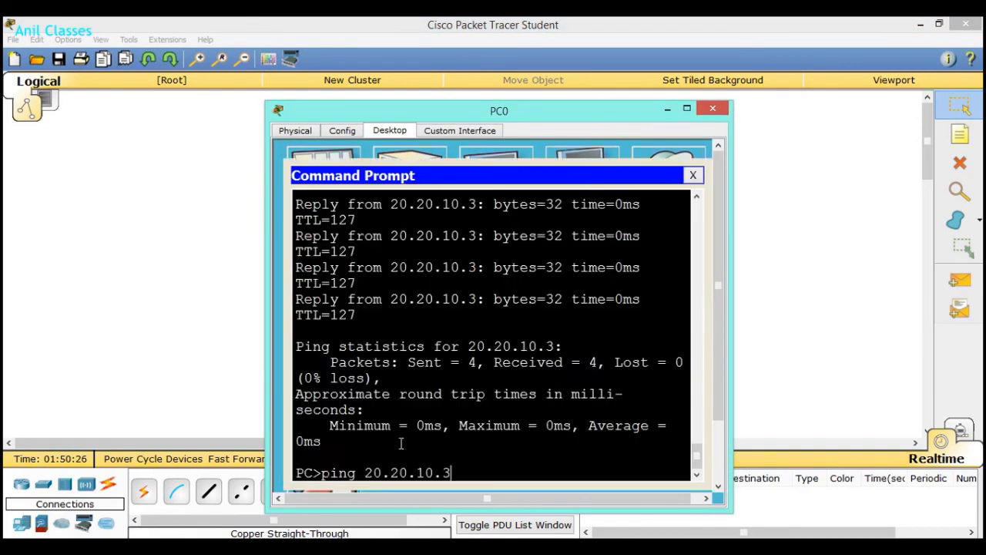
key("Up")
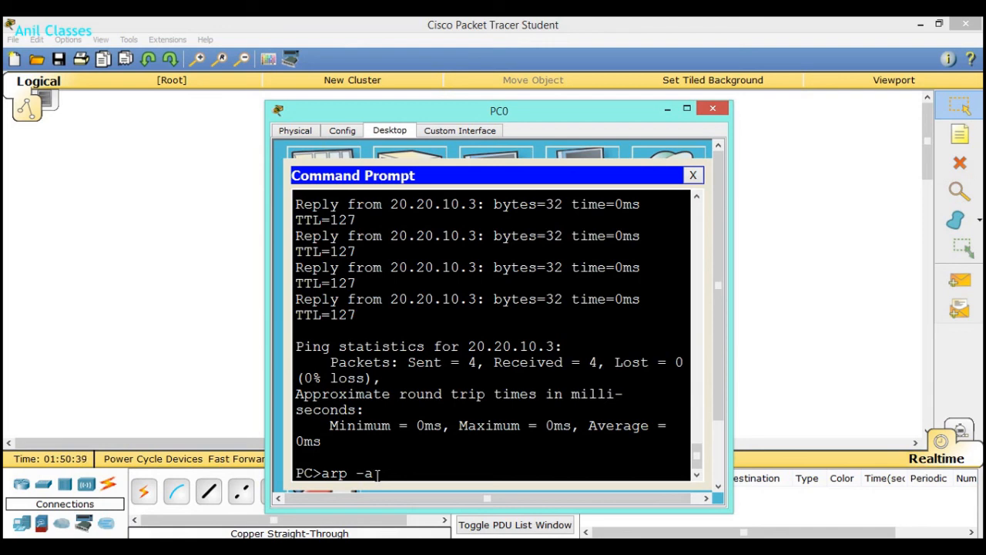
key("Return")
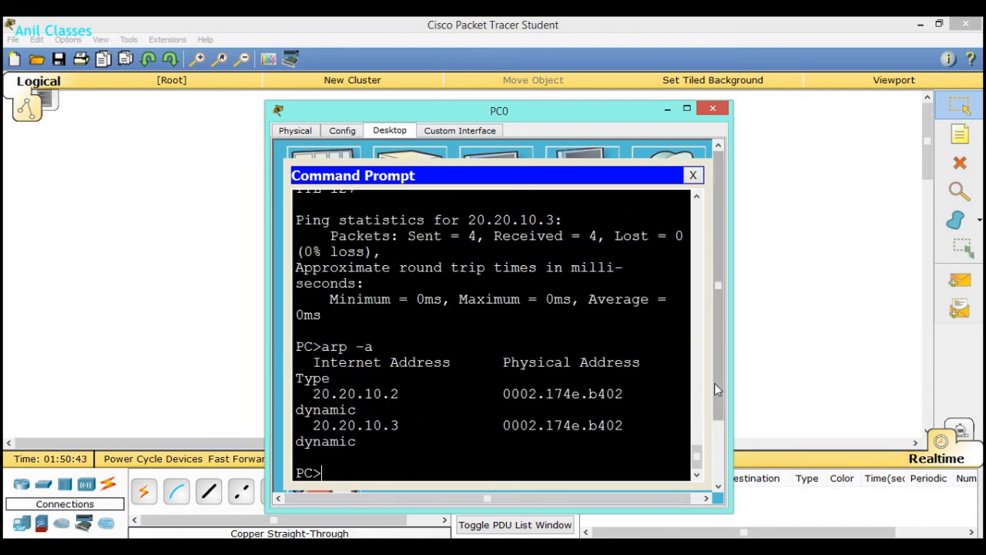
Maximize the PC0 window and highlight the IP address and physical address of the 20.20.10.3 ARP entry
left_click_drag(732, 388, 909, 387)
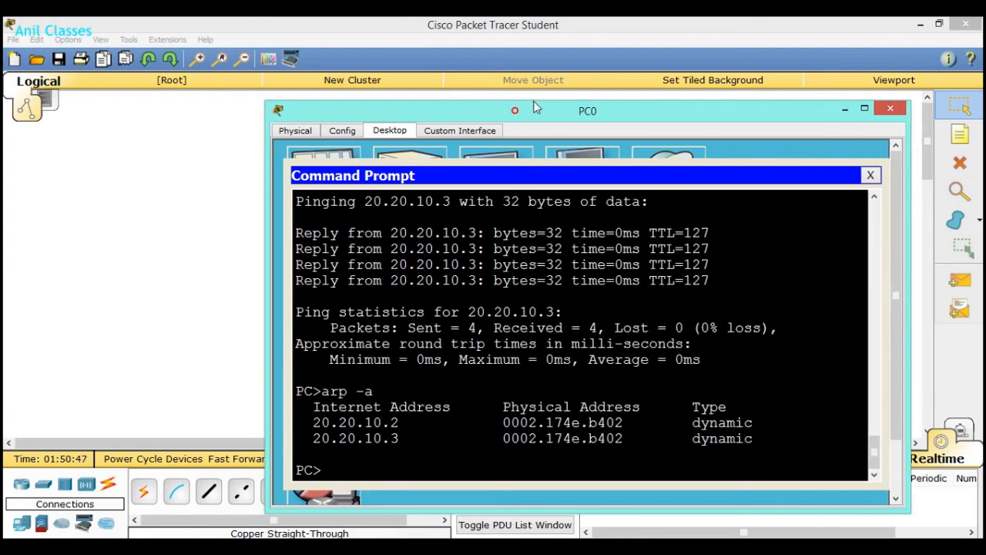
left_click_drag(495, 114, 913, 3)
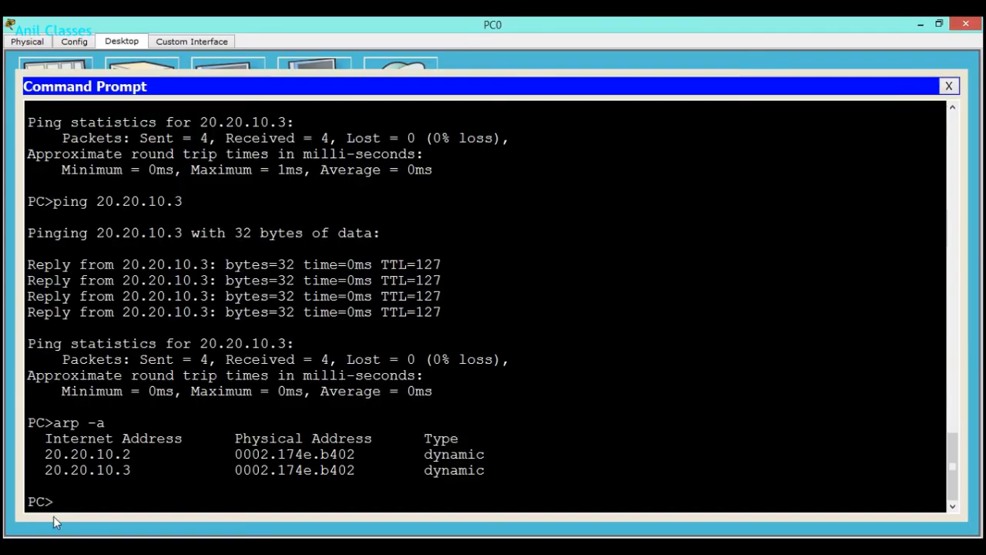
left_click_drag(46, 469, 131, 469)
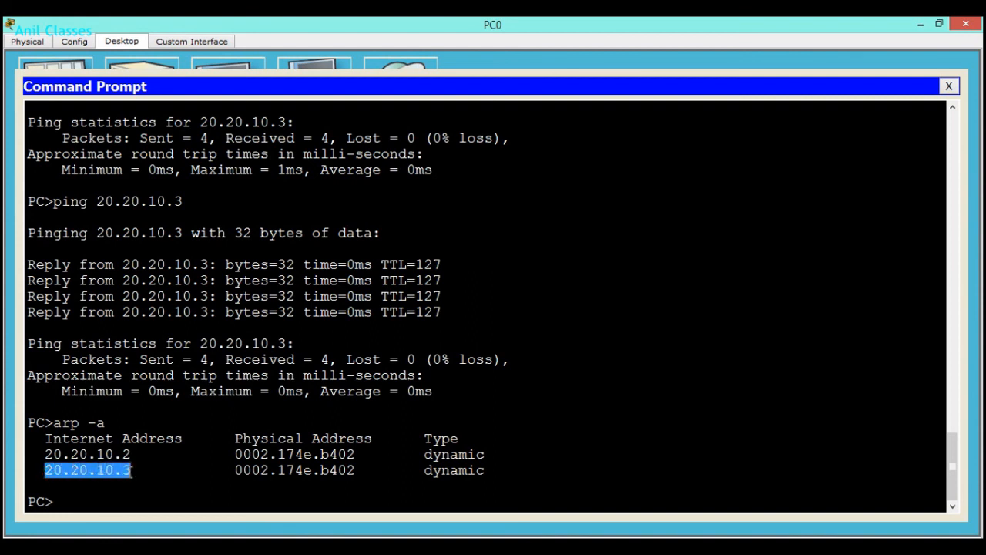
left_click(235, 470)
left_click_drag(236, 470, 357, 472)
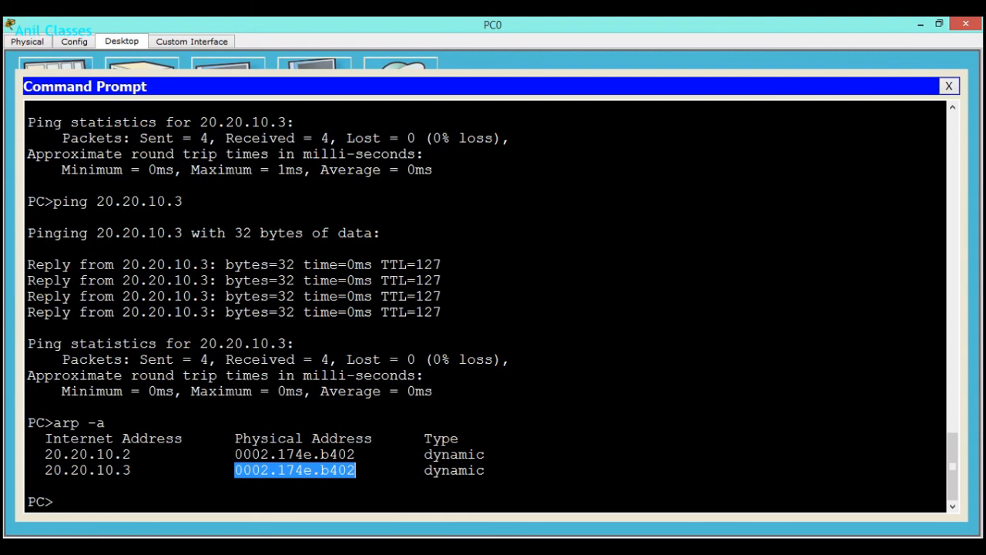
Switch to Router0's CLI, highlight FastEthernet0/1's interface number and hardware address, and move the window clear of PC0's ARP table
left_click(380, 505)
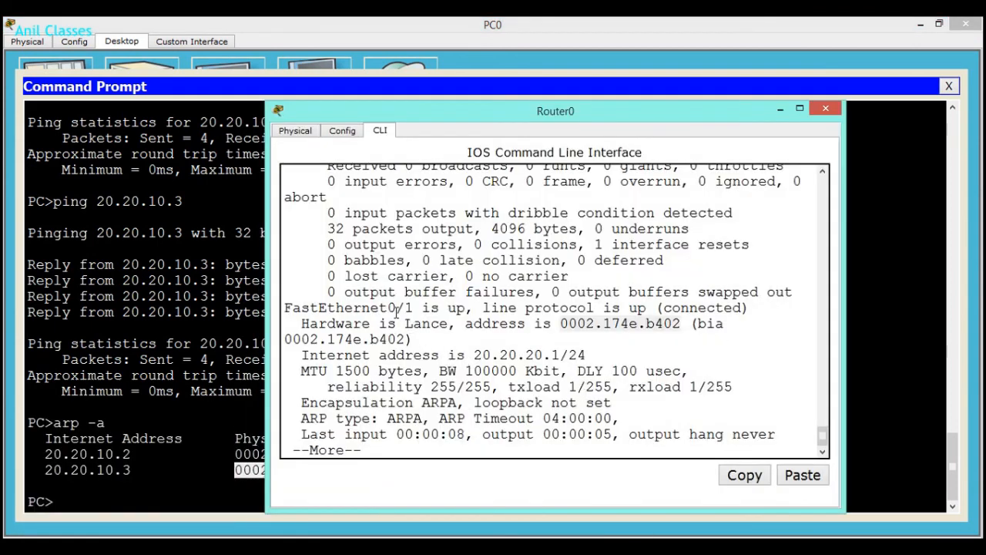
left_click_drag(388, 308, 416, 308)
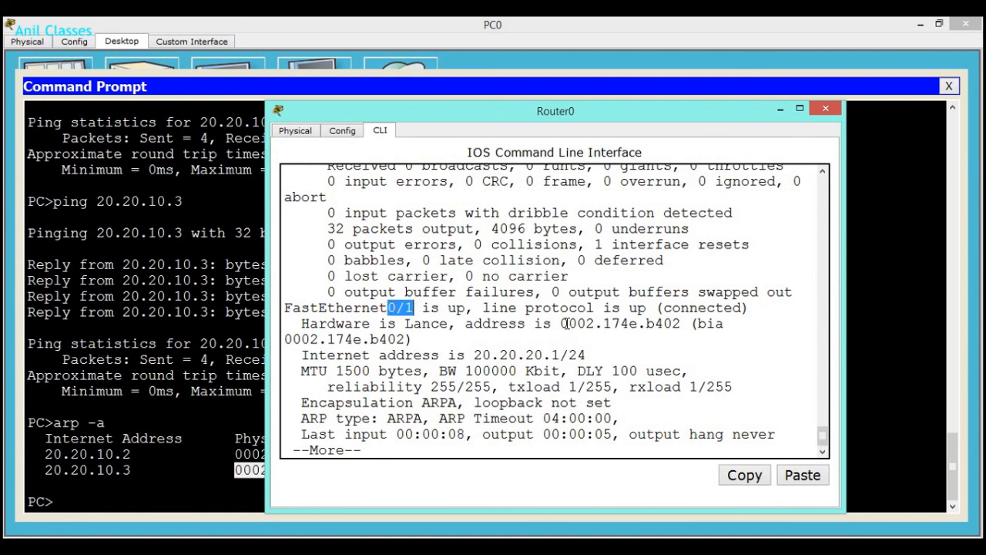
left_click_drag(563, 324, 682, 322)
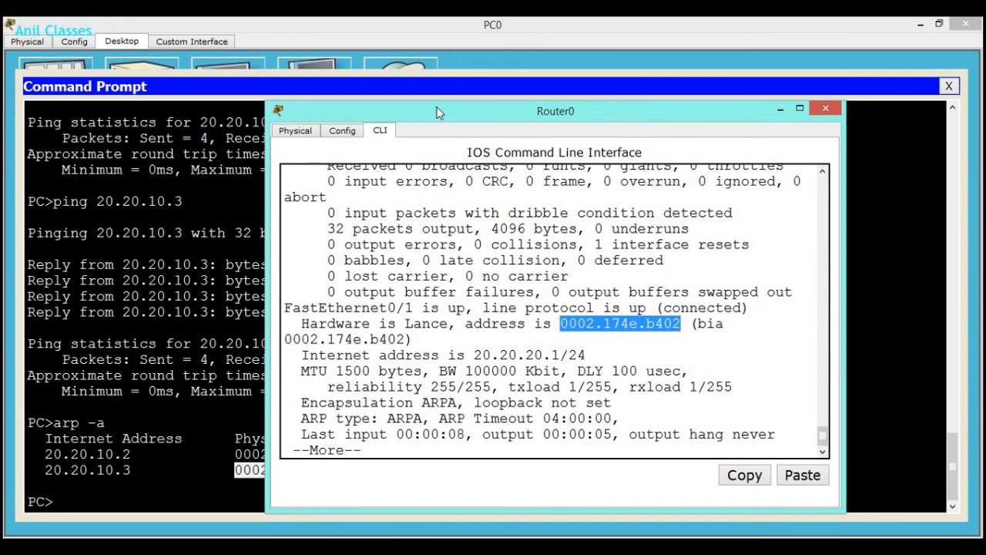
left_click_drag(432, 108, 614, 44)
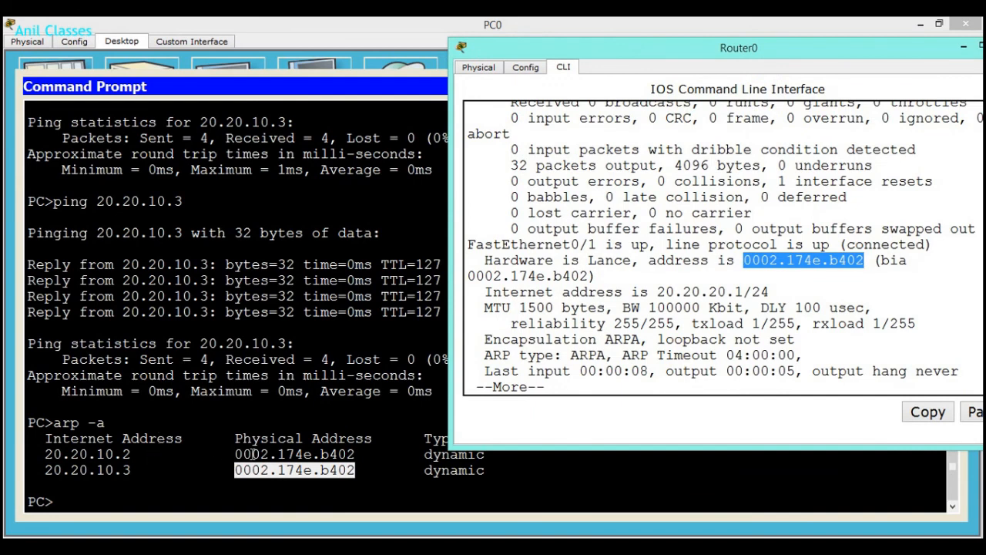
Compare the physical addresses of the 20.20.10.2 and 20.20.10.3 entries in PC0's ARP table by highlighting each
left_click_drag(237, 455, 364, 455)
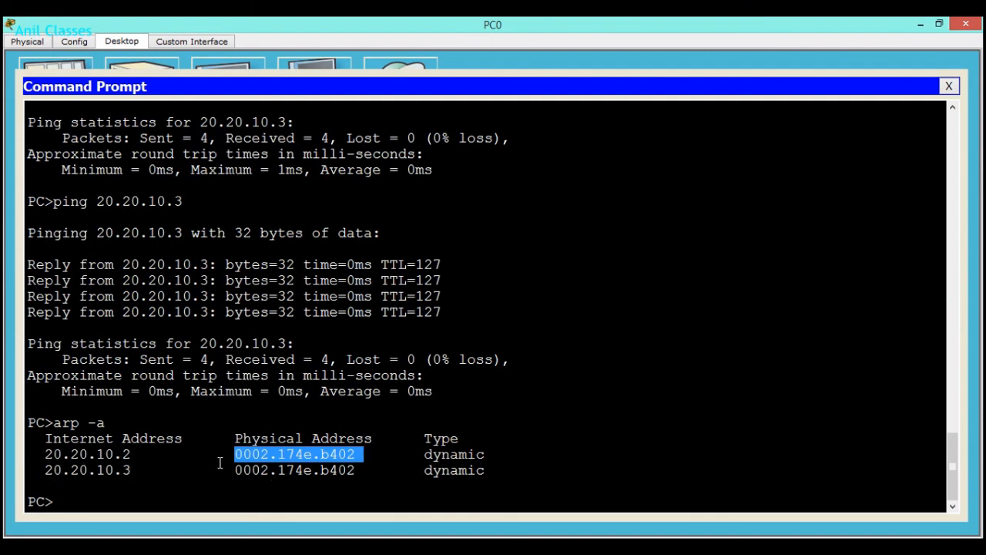
left_click_drag(234, 470, 359, 470)
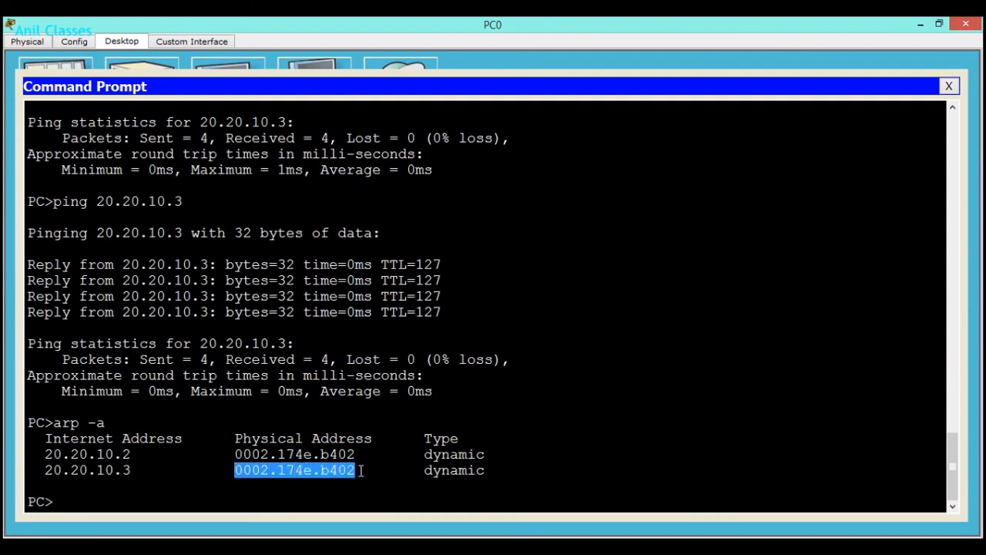
left_click(231, 454)
left_click_drag(231, 454, 356, 460)
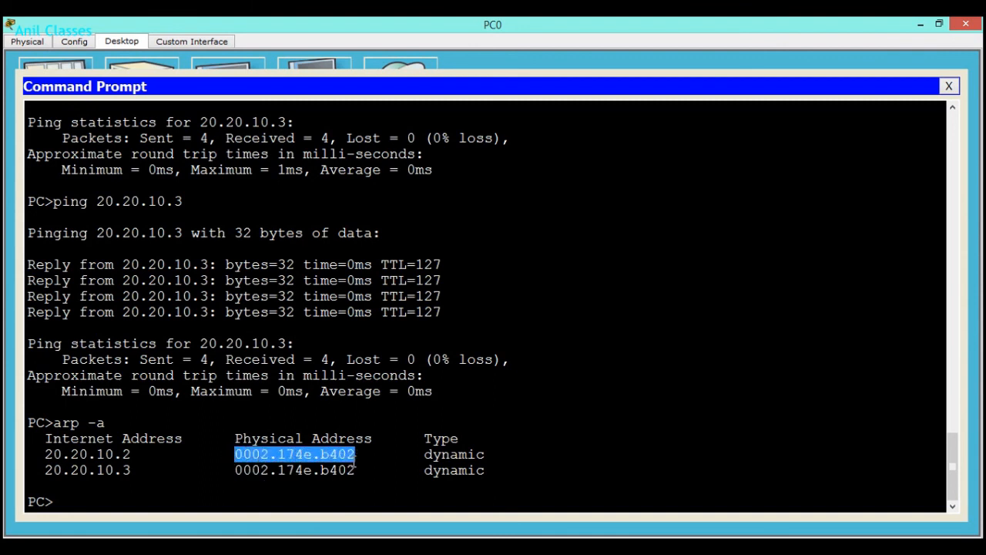
left_click_drag(229, 470, 356, 470)
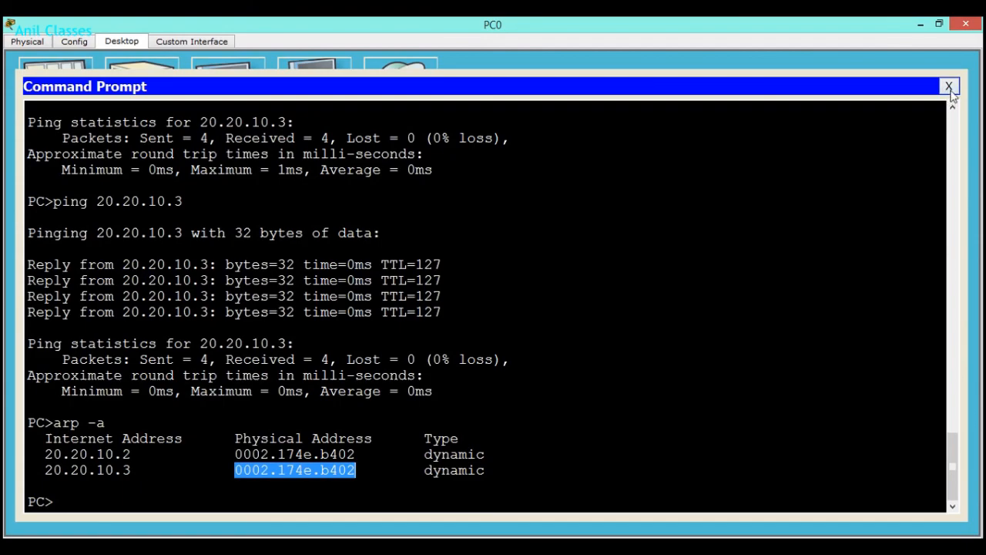
Close PC0's Command Prompt and device window, and move the Router0 window fully into view
left_click(950, 88)
left_click(972, 28)
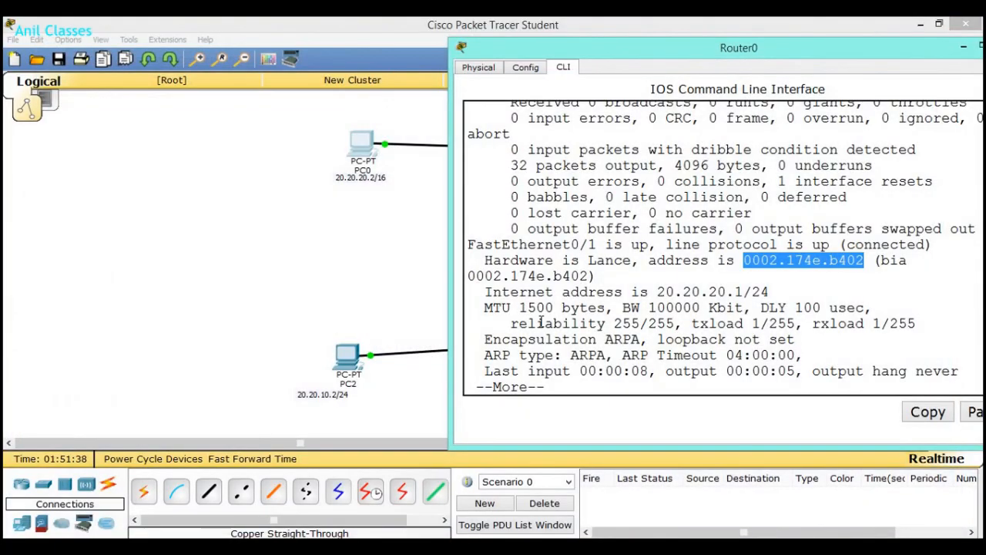
left_click_drag(583, 52, 456, 51)
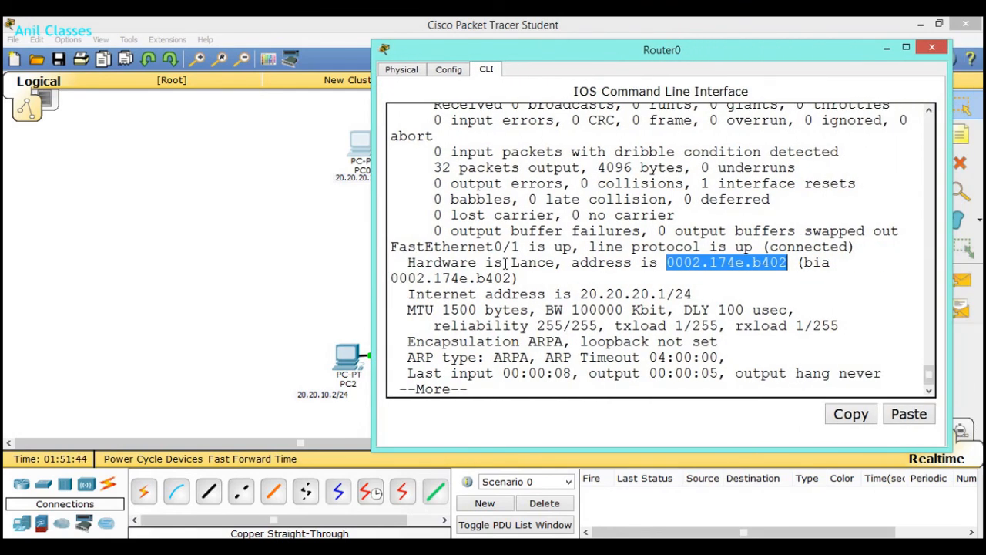